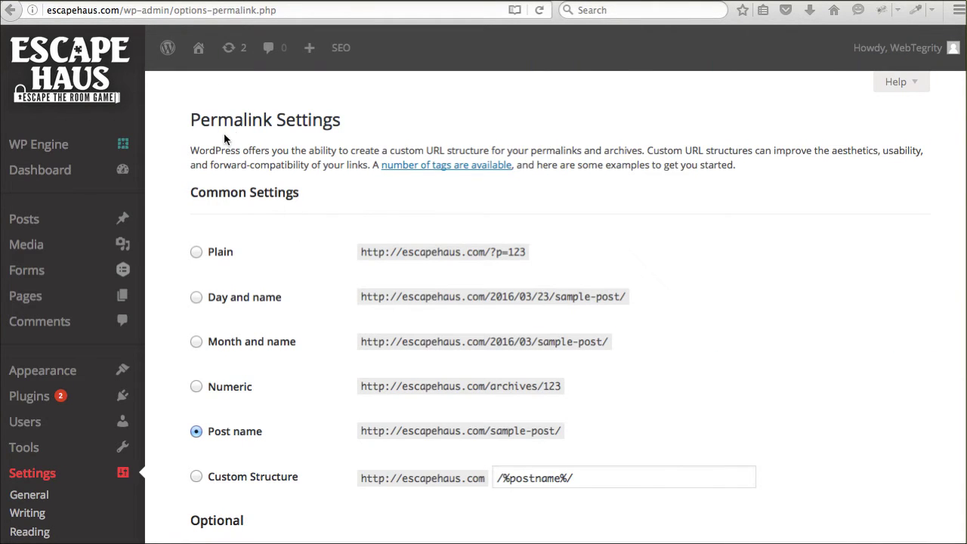
{"action": "scroll", "coordinate": [208, 308], "scroll_direction": "down", "scroll_amount": 5}
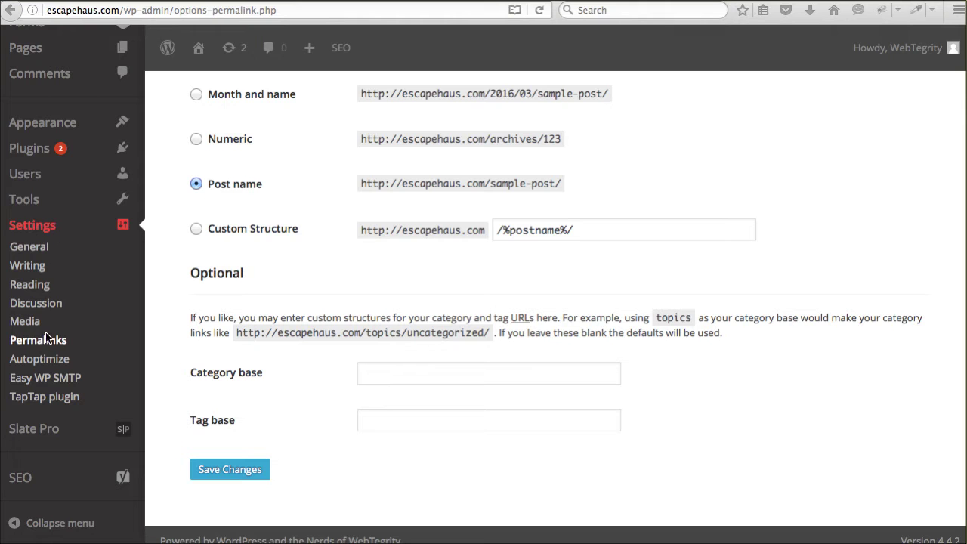
{"action": "scroll", "coordinate": [453, 332], "scroll_direction": "up", "scroll_amount": 3}
{"action": "scroll", "coordinate": [547, 346], "scroll_direction": "up", "scroll_amount": 2}
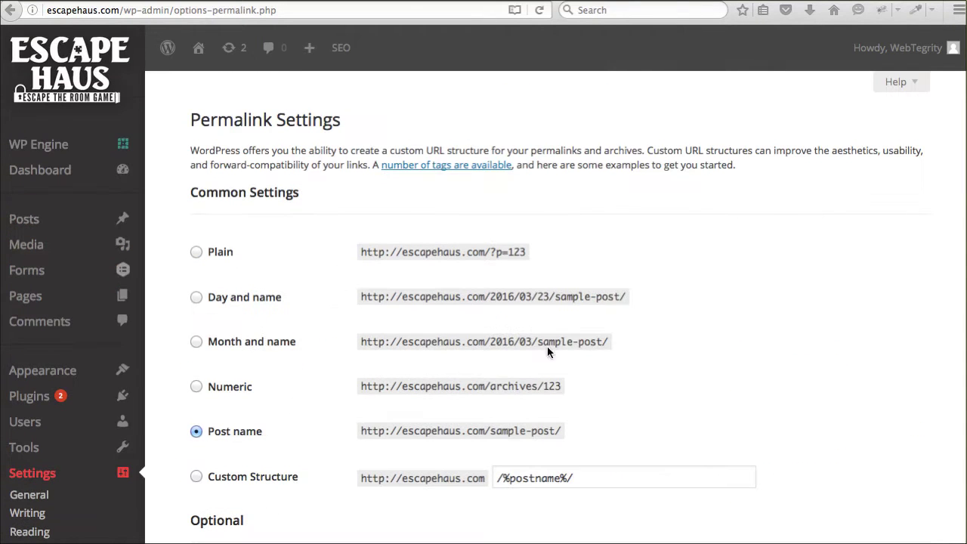
{"action": "left_click", "coordinate": [496, 252]}
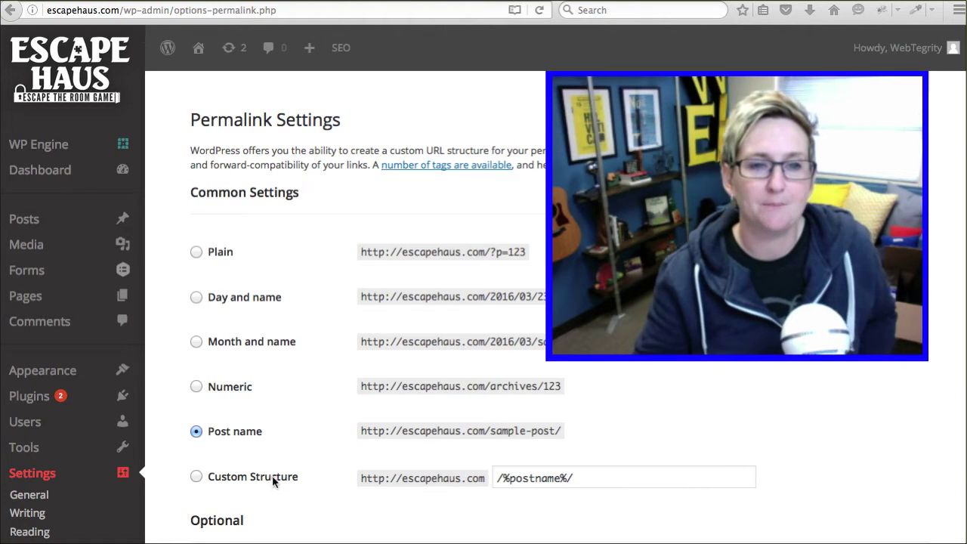
Replace the old Custom Structure text with /%category%/%postname%/ from the autocomplete suggestion
{"action": "triple_click", "coordinate": [590, 476]}
{"action": "key", "text": "BackSpace"}
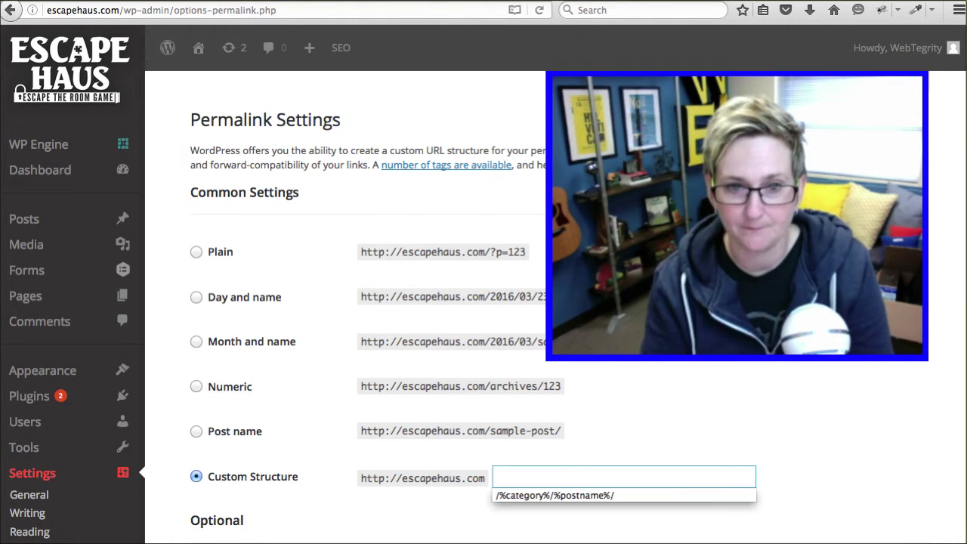
{"action": "left_click", "coordinate": [511, 495]}
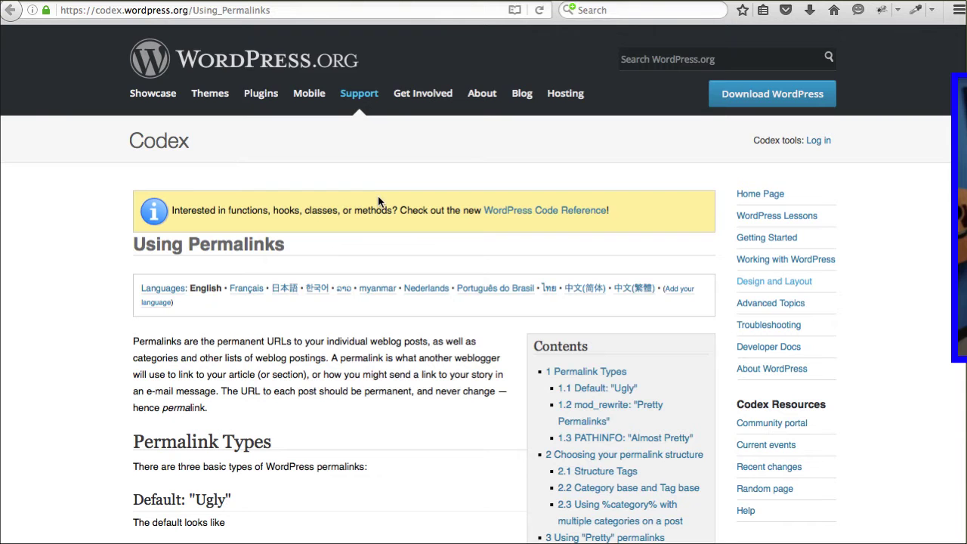
{"action": "scroll", "coordinate": [378, 202], "scroll_direction": "down", "scroll_amount": 4}
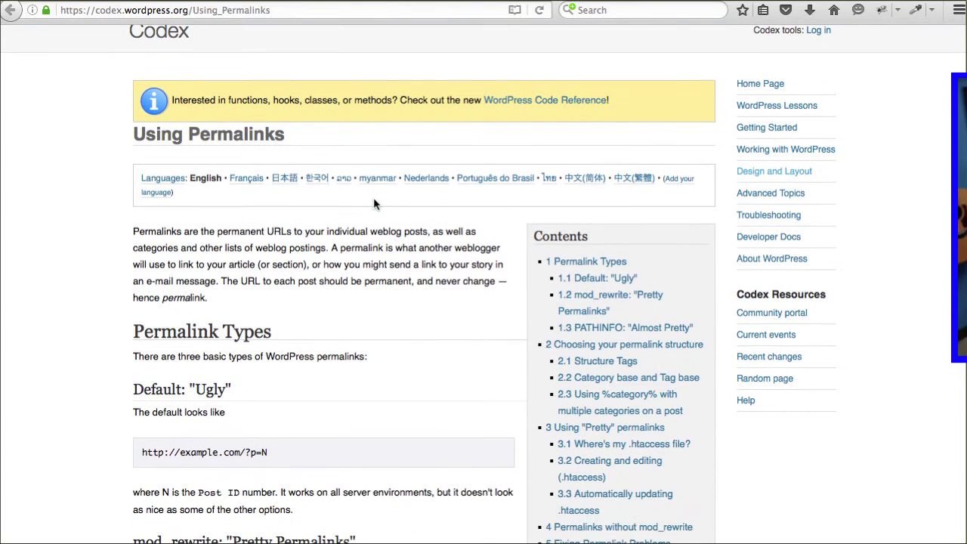
{"action": "scroll", "coordinate": [373, 202], "scroll_direction": "down", "scroll_amount": 1}
{"action": "scroll", "coordinate": [371, 204], "scroll_direction": "down", "scroll_amount": 2}
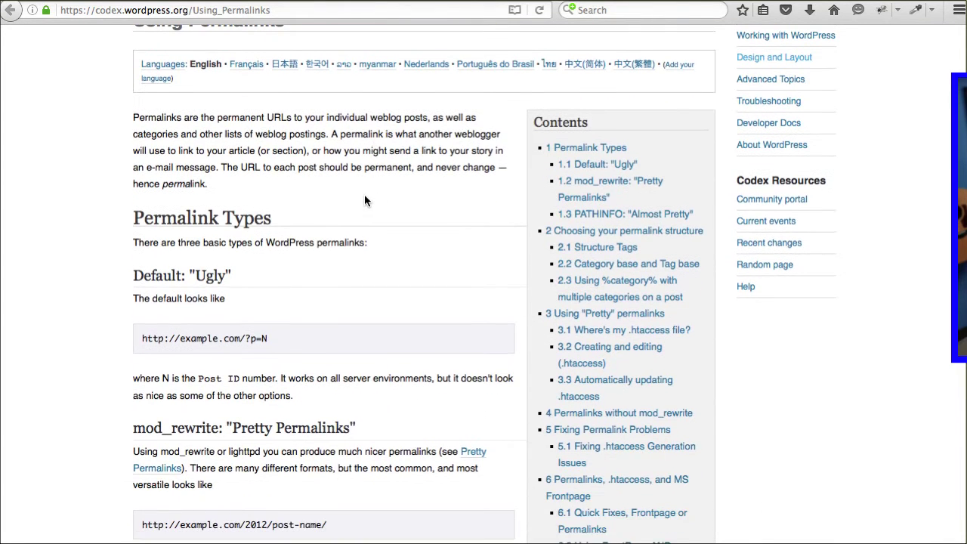
{"action": "scroll", "coordinate": [364, 200], "scroll_direction": "down", "scroll_amount": 5}
{"action": "scroll", "coordinate": [362, 201], "scroll_direction": "down", "scroll_amount": 3}
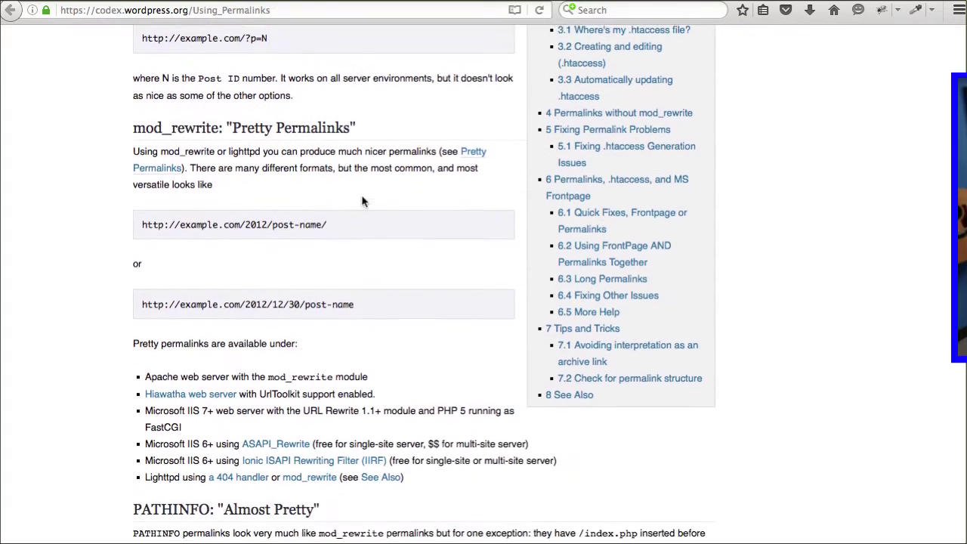
{"action": "scroll", "coordinate": [362, 201], "scroll_direction": "down", "scroll_amount": 3}
{"action": "scroll", "coordinate": [363, 200], "scroll_direction": "down", "scroll_amount": 5}
{"action": "scroll", "coordinate": [361, 200], "scroll_direction": "down", "scroll_amount": 8}
{"action": "scroll", "coordinate": [358, 199], "scroll_direction": "down", "scroll_amount": 7}
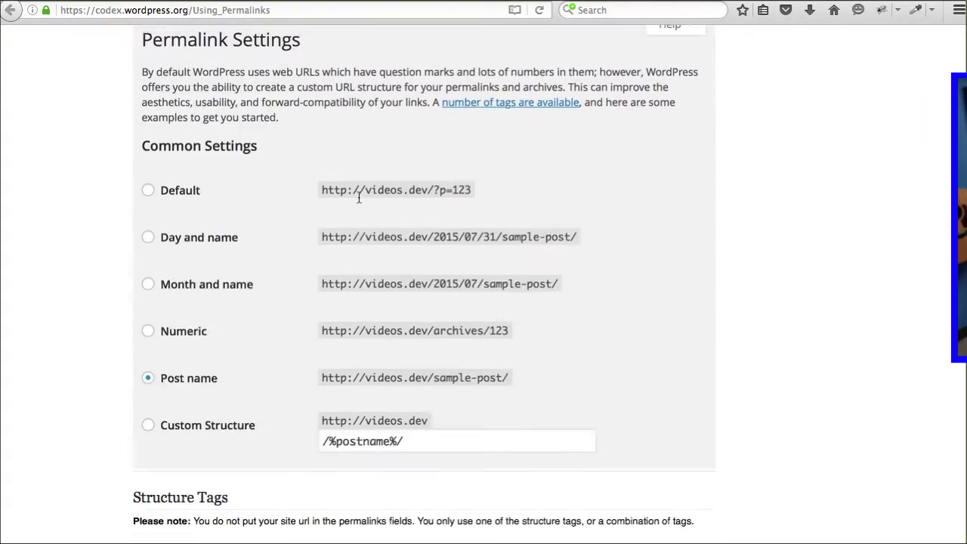
{"action": "scroll", "coordinate": [359, 199], "scroll_direction": "down", "scroll_amount": 4}
{"action": "scroll", "coordinate": [358, 198], "scroll_direction": "down", "scroll_amount": 12}
{"action": "scroll", "coordinate": [358, 198], "scroll_direction": "down", "scroll_amount": 6}
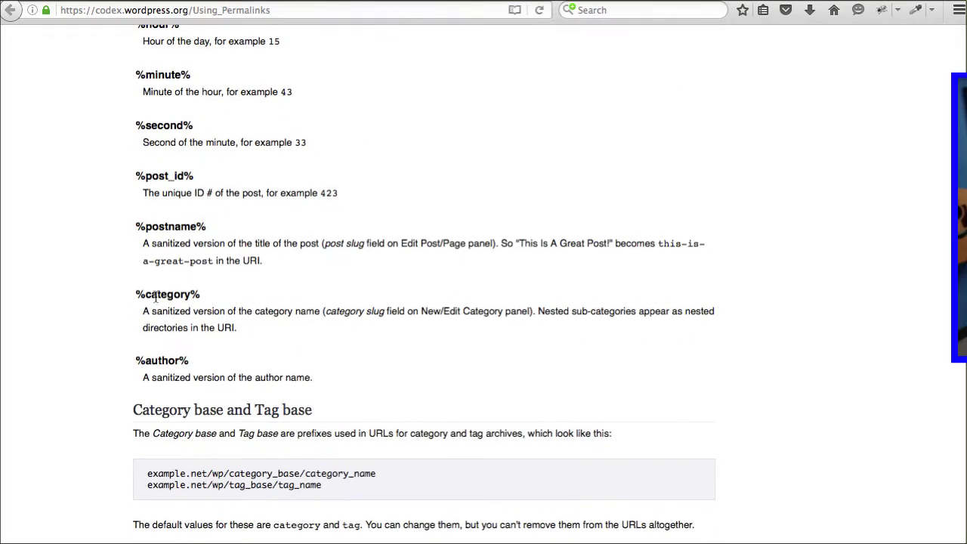
{"action": "scroll", "coordinate": [183, 189], "scroll_direction": "up", "scroll_amount": 2}
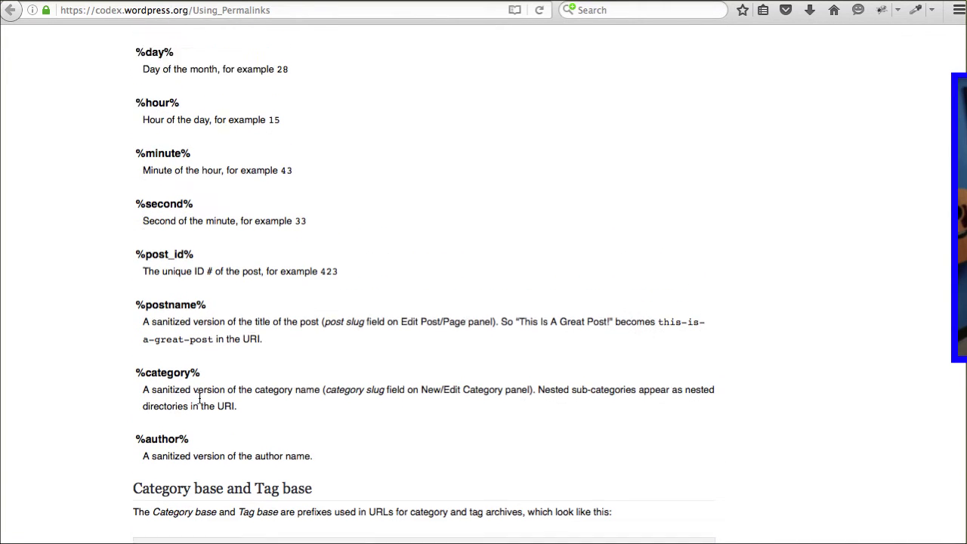
{"action": "scroll", "coordinate": [189, 404], "scroll_direction": "up", "scroll_amount": 5}
{"action": "scroll", "coordinate": [199, 348], "scroll_direction": "up", "scroll_amount": 3}
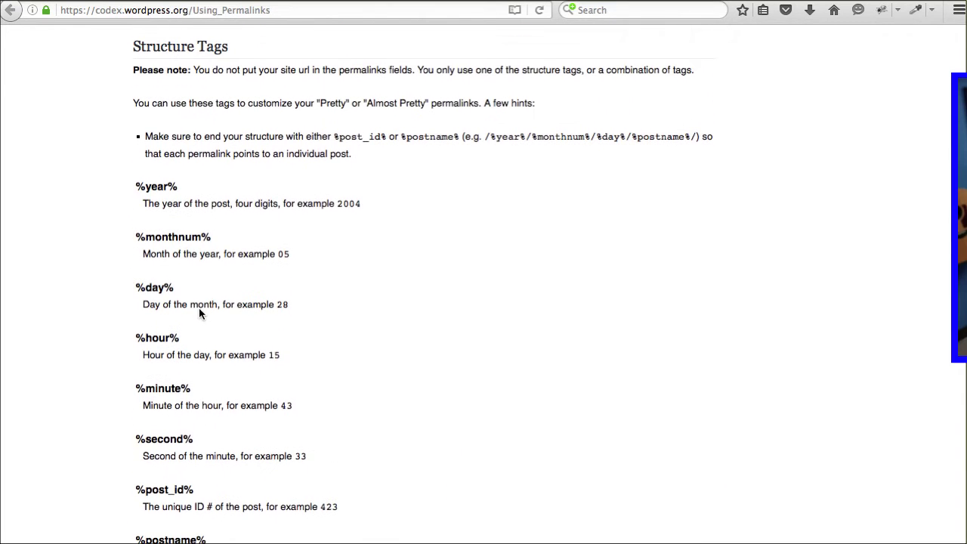
{"action": "scroll", "coordinate": [198, 309], "scroll_direction": "up", "scroll_amount": 2}
{"action": "scroll", "coordinate": [230, 222], "scroll_direction": "up", "scroll_amount": 4}
{"action": "scroll", "coordinate": [231, 222], "scroll_direction": "up", "scroll_amount": 2}
{"action": "scroll", "coordinate": [231, 226], "scroll_direction": "up", "scroll_amount": 2}
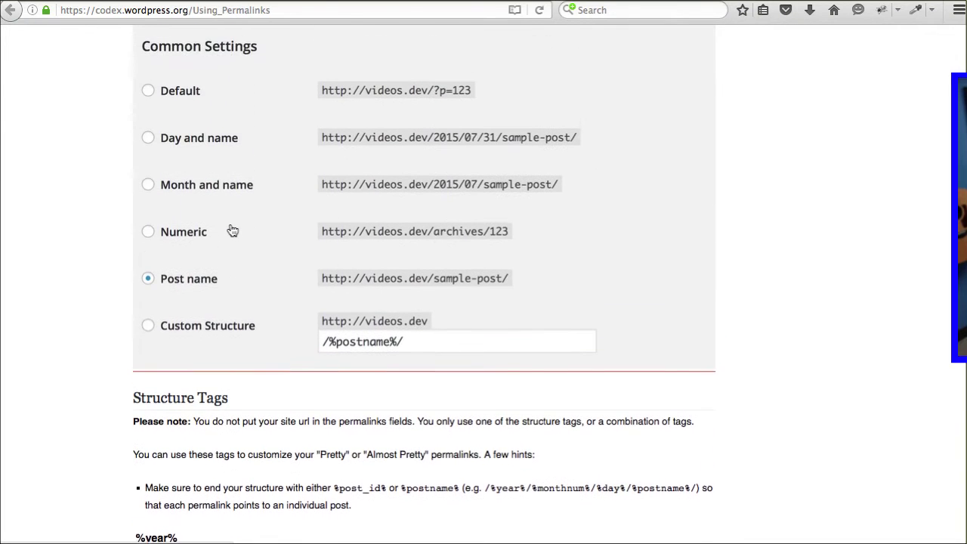
{"action": "scroll", "coordinate": [232, 229], "scroll_direction": "up", "scroll_amount": 2}
{"action": "scroll", "coordinate": [297, 114], "scroll_direction": "up", "scroll_amount": 1}
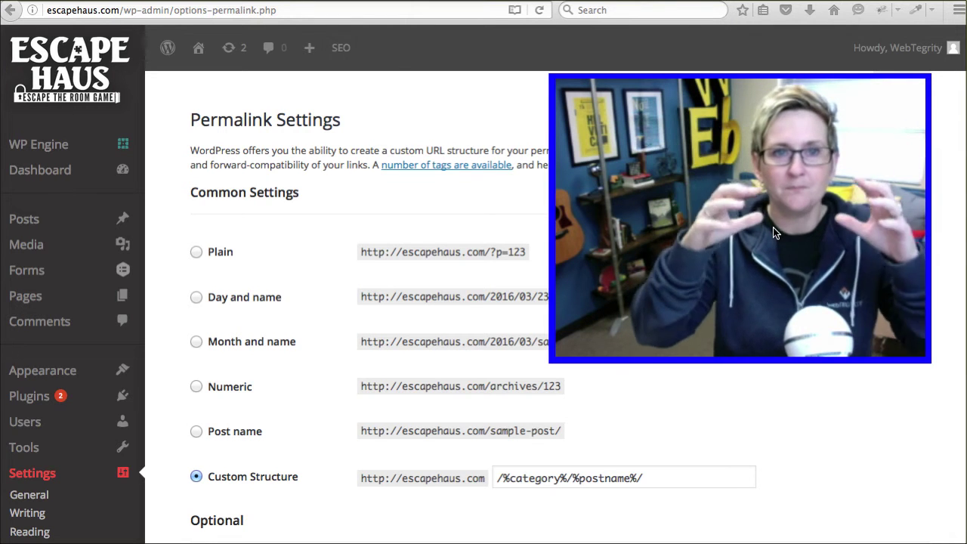
Load Yoast's article on changing the WordPress permalink structure from the browser address bar
{"action": "left_click", "coordinate": [182, 10]}
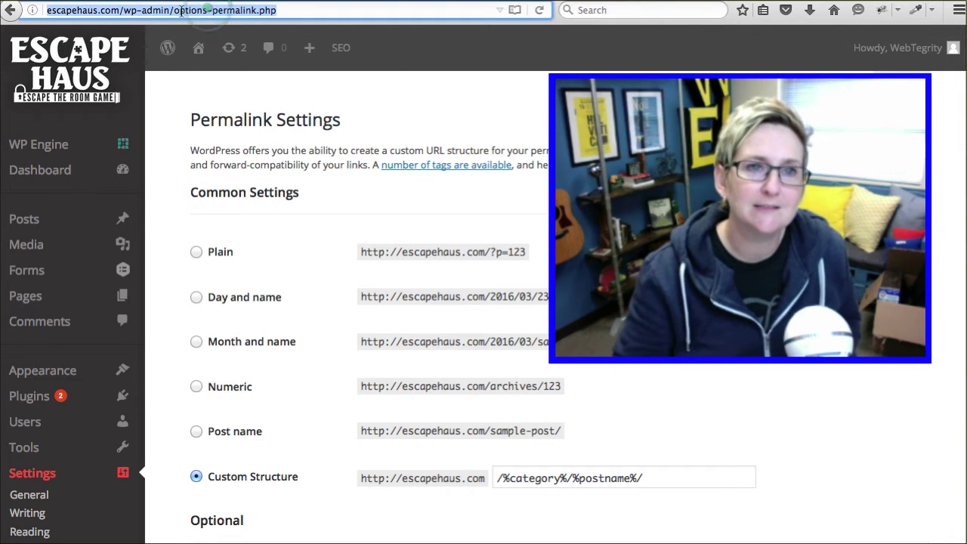
{"action": "left_click", "coordinate": [198, 10]}
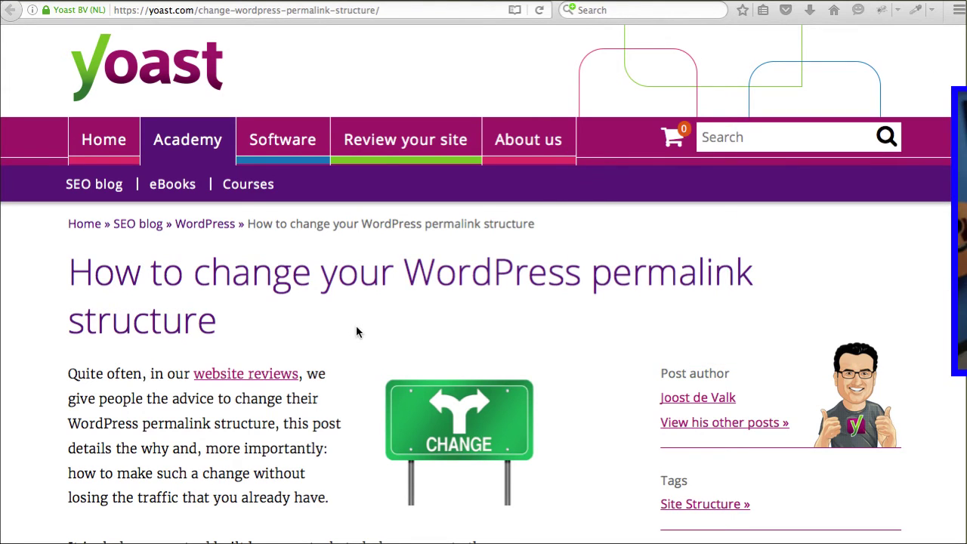
Scroll down and back up through the Yoast permalink article to read it
{"action": "scroll", "coordinate": [441, 296], "scroll_direction": "down", "scroll_amount": 4}
{"action": "scroll", "coordinate": [385, 291], "scroll_direction": "down", "scroll_amount": 3}
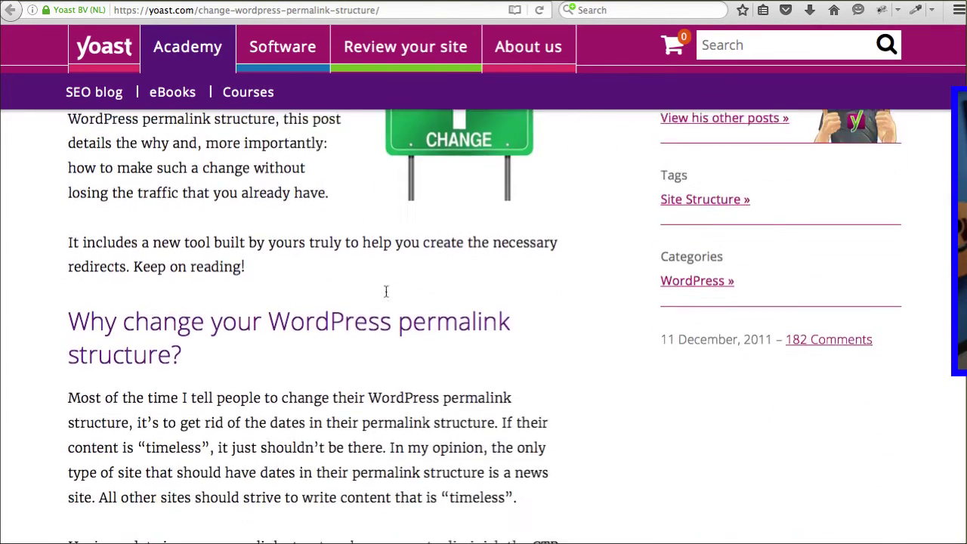
{"action": "scroll", "coordinate": [385, 296], "scroll_direction": "down", "scroll_amount": 6}
{"action": "scroll", "coordinate": [382, 296], "scroll_direction": "down", "scroll_amount": 4}
{"action": "scroll", "coordinate": [382, 296], "scroll_direction": "down", "scroll_amount": 3}
{"action": "scroll", "coordinate": [382, 290], "scroll_direction": "down", "scroll_amount": 2}
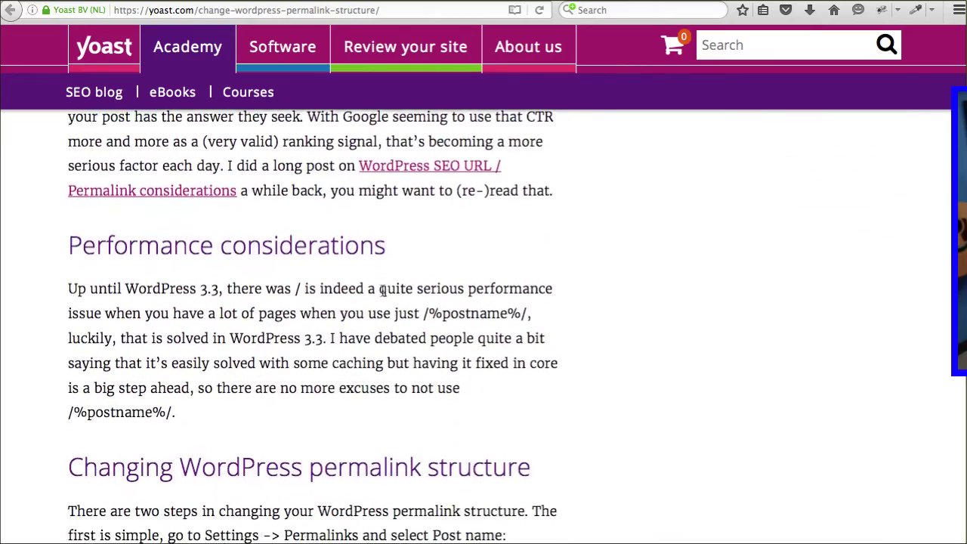
{"action": "scroll", "coordinate": [383, 291], "scroll_direction": "down", "scroll_amount": 2}
{"action": "scroll", "coordinate": [383, 296], "scroll_direction": "up", "scroll_amount": 4}
{"action": "scroll", "coordinate": [383, 294], "scroll_direction": "up", "scroll_amount": 4}
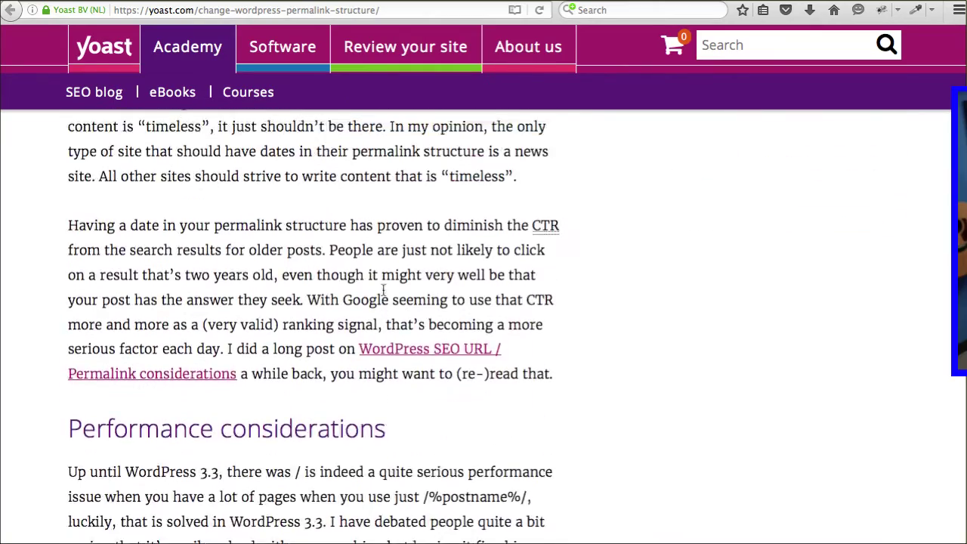
{"action": "scroll", "coordinate": [383, 293], "scroll_direction": "up", "scroll_amount": 3}
{"action": "scroll", "coordinate": [383, 290], "scroll_direction": "up", "scroll_amount": 5}
{"action": "scroll", "coordinate": [383, 290], "scroll_direction": "up", "scroll_amount": 2}
{"action": "scroll", "coordinate": [383, 290], "scroll_direction": "up", "scroll_amount": 2}
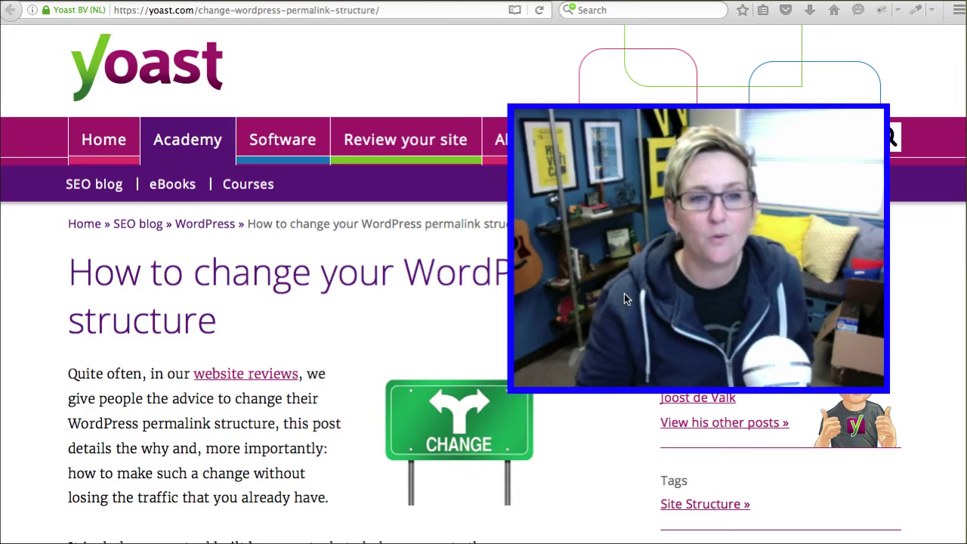
{"action": "scroll", "coordinate": [362, 339], "scroll_direction": "down", "scroll_amount": 1}
{"action": "scroll", "coordinate": [361, 339], "scroll_direction": "down", "scroll_amount": 10}
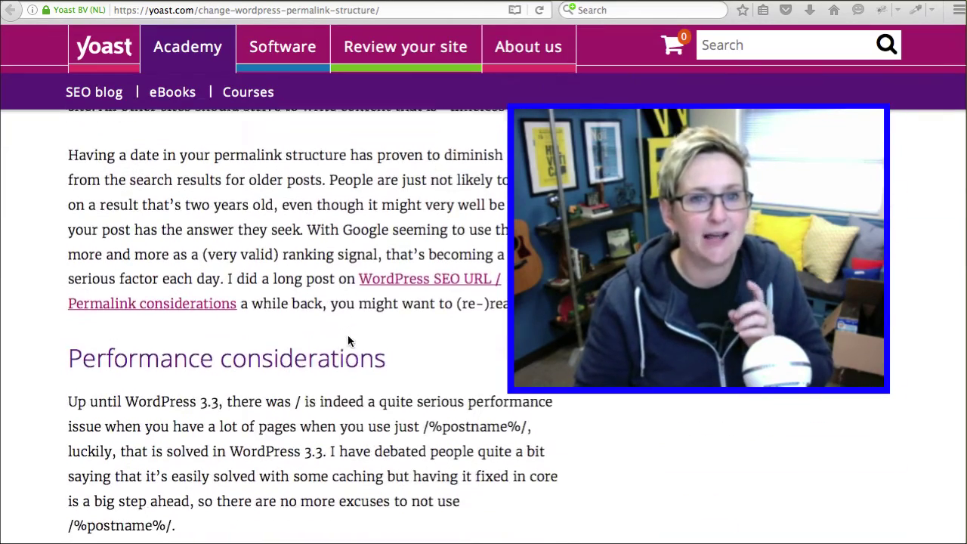
{"action": "scroll", "coordinate": [351, 341], "scroll_direction": "down", "scroll_amount": 3}
{"action": "scroll", "coordinate": [353, 336], "scroll_direction": "down", "scroll_amount": 1}
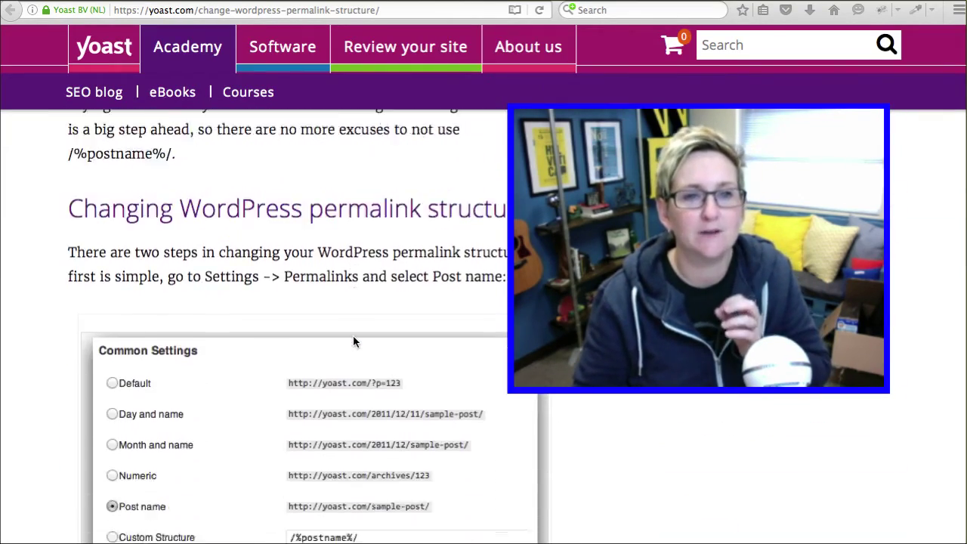
{"action": "scroll", "coordinate": [353, 335], "scroll_direction": "down", "scroll_amount": 2}
{"action": "scroll", "coordinate": [353, 338], "scroll_direction": "down", "scroll_amount": 2}
{"action": "scroll", "coordinate": [359, 340], "scroll_direction": "down", "scroll_amount": 1}
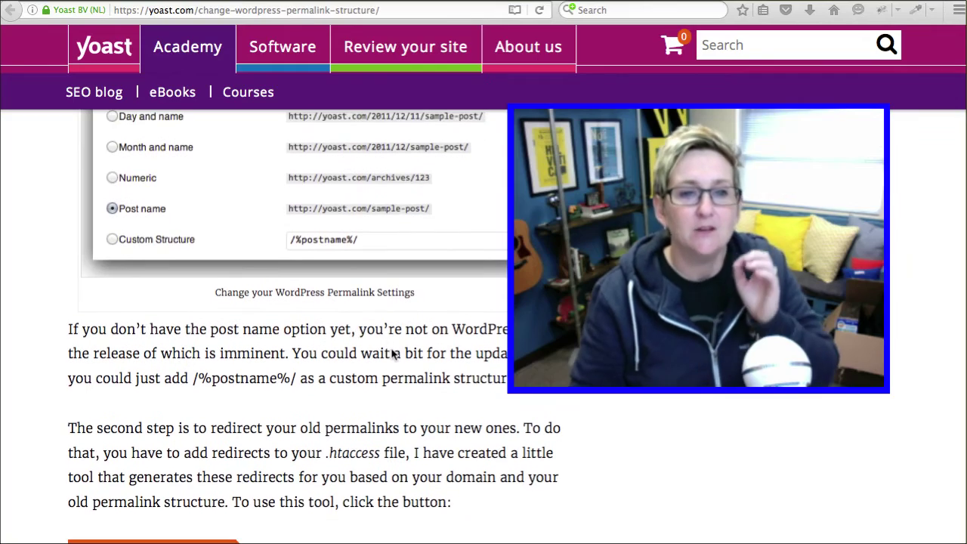
{"action": "scroll", "coordinate": [382, 343], "scroll_direction": "down", "scroll_amount": 1}
{"action": "scroll", "coordinate": [392, 353], "scroll_direction": "up", "scroll_amount": 1}
{"action": "scroll", "coordinate": [392, 353], "scroll_direction": "up", "scroll_amount": 3}
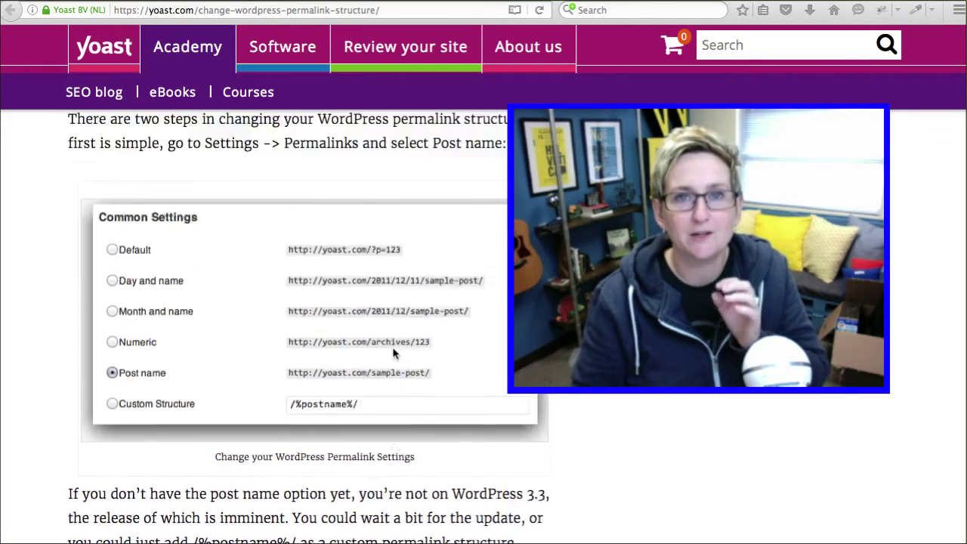
{"action": "scroll", "coordinate": [394, 352], "scroll_direction": "up", "scroll_amount": 5}
{"action": "scroll", "coordinate": [395, 352], "scroll_direction": "up", "scroll_amount": 10}
{"action": "scroll", "coordinate": [394, 353], "scroll_direction": "up", "scroll_amount": 2}
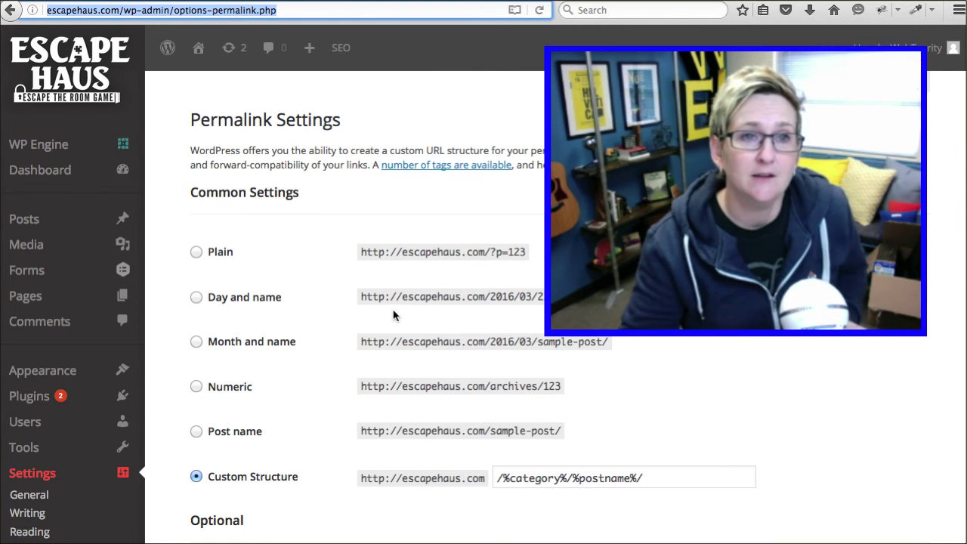
{"action": "left_click", "coordinate": [167, 11]}
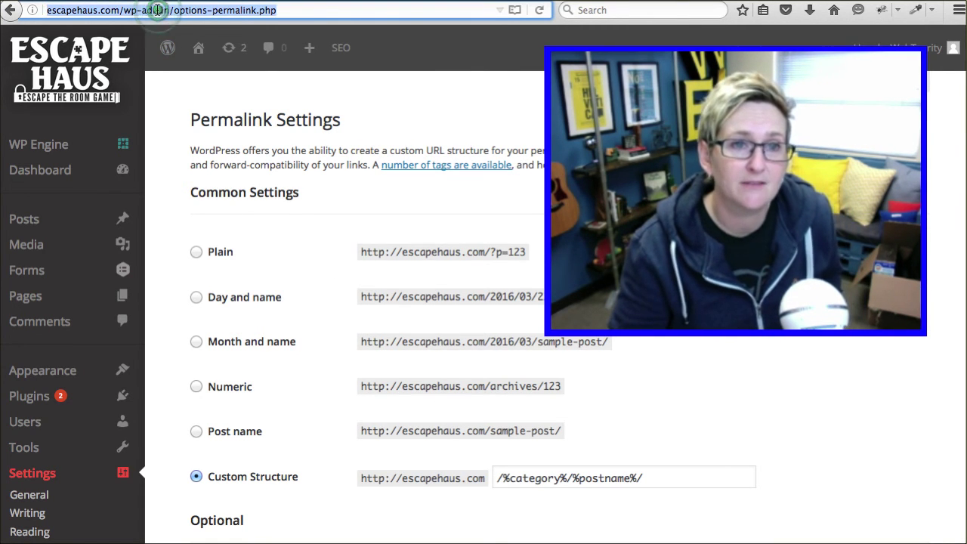